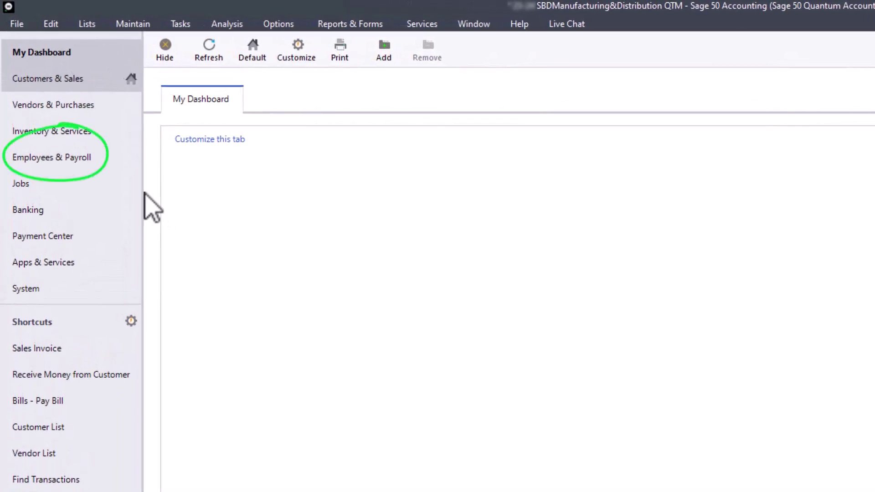
- Open the Federal Forms (W-2, 940, etc.) selector from the Employees & Payroll Forms task
click(84, 157)
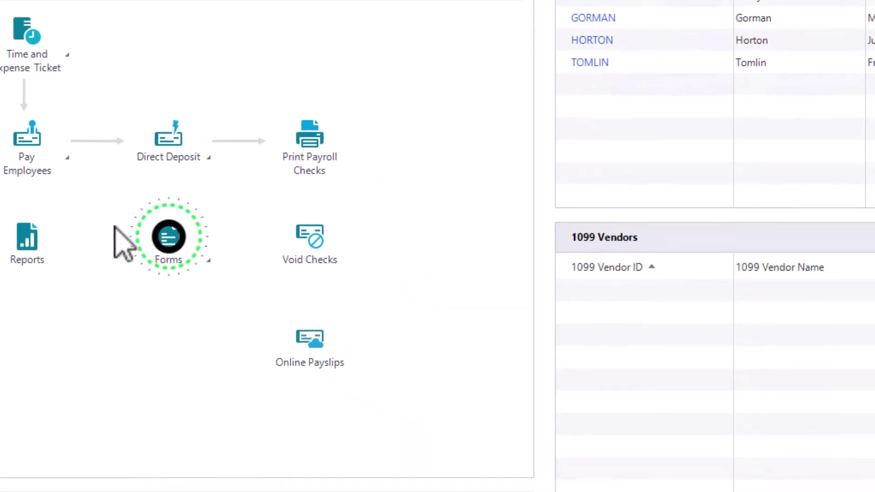
click(459, 406)
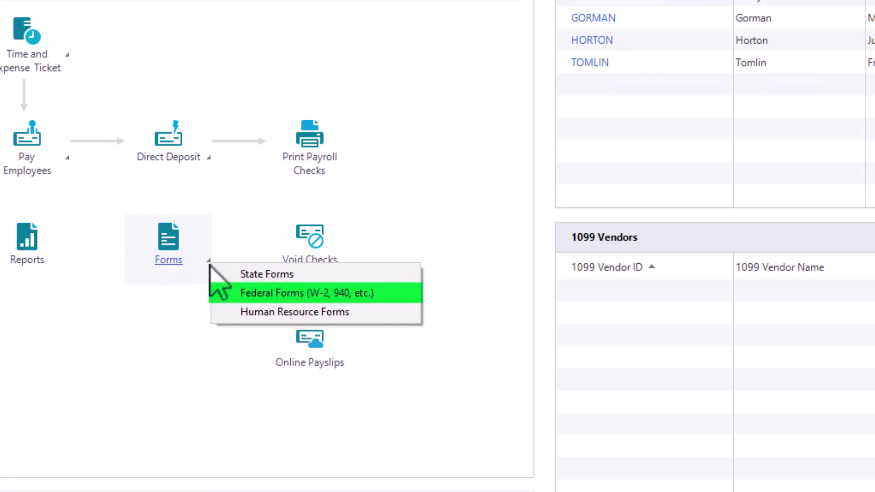
click(250, 293)
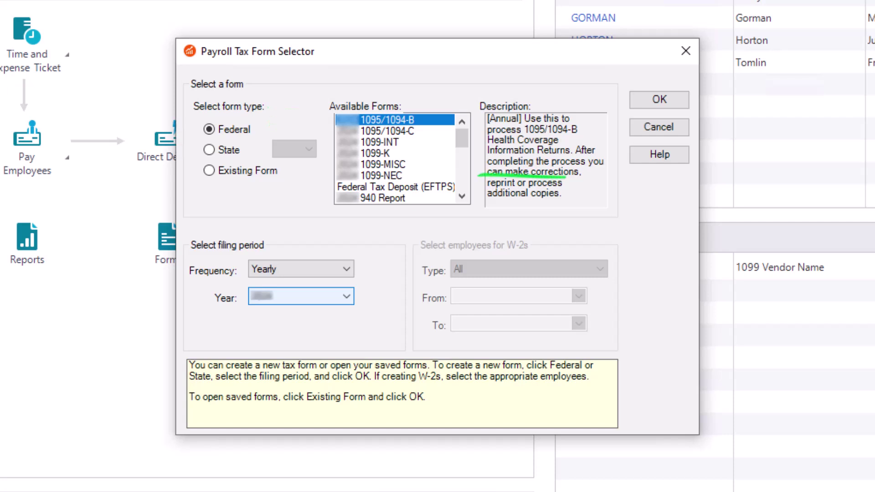
- Select W-2/W-3 in the Available Forms list and open it for processing
click(463, 182)
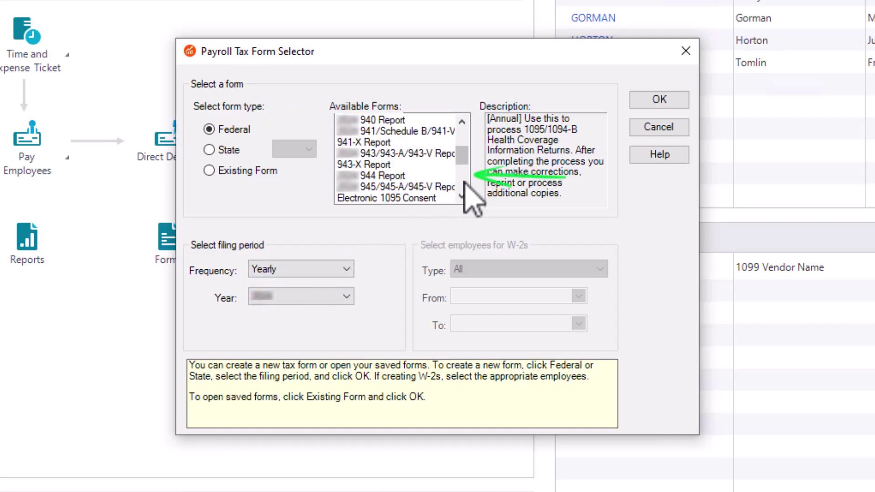
click(463, 182)
click(389, 175)
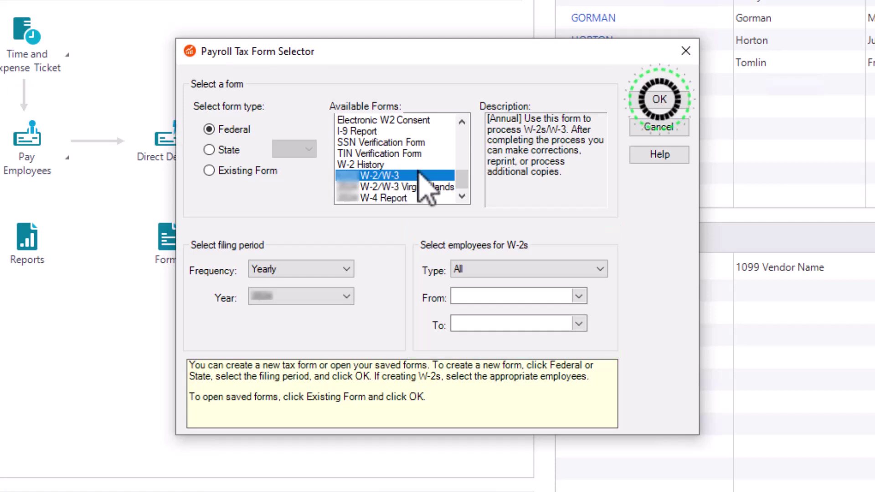
click(647, 98)
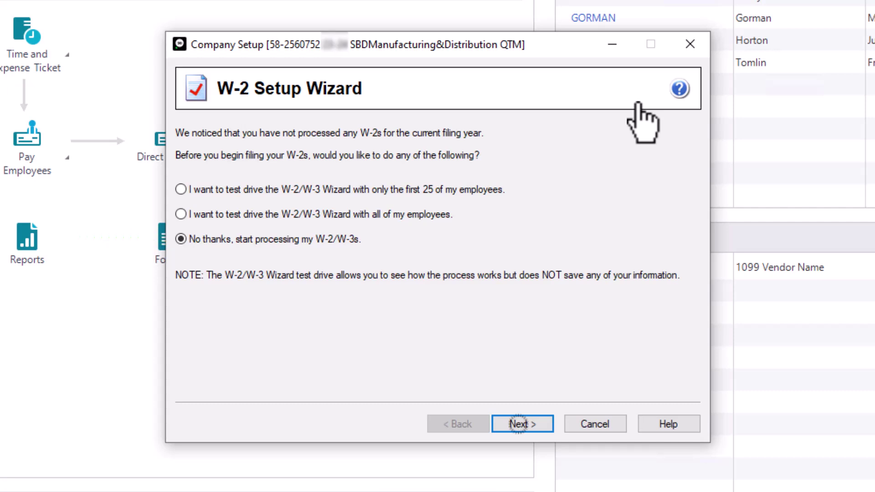
- Keep 'No thanks, start processing my W-2/W-3s' and move past the test-drive page
click(522, 424)
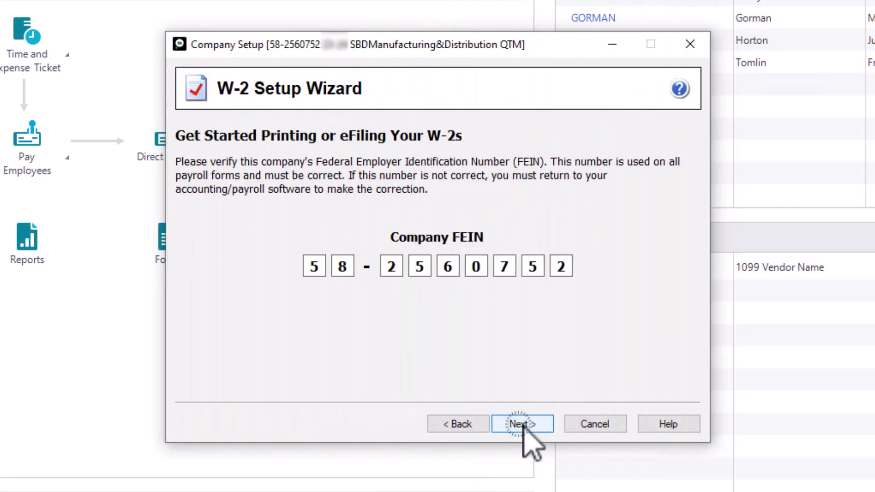
- Accept the company FEIN, confirm a single data file, and accept the company information
click(518, 424)
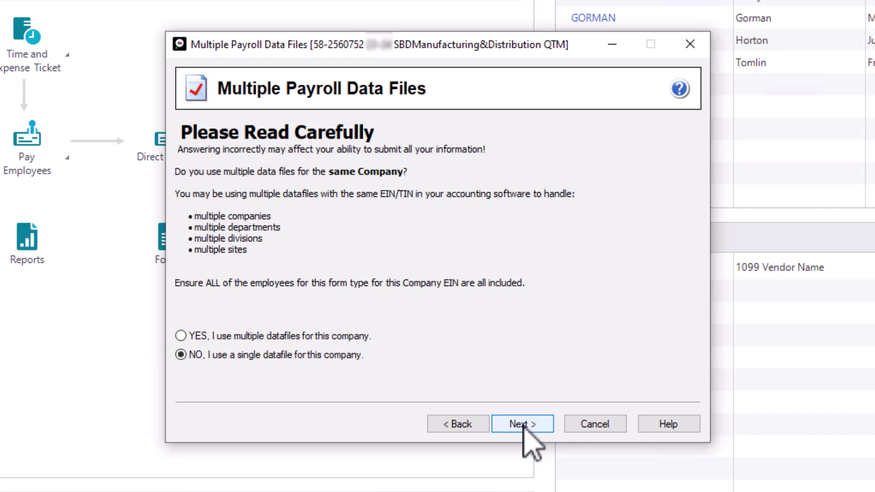
click(522, 424)
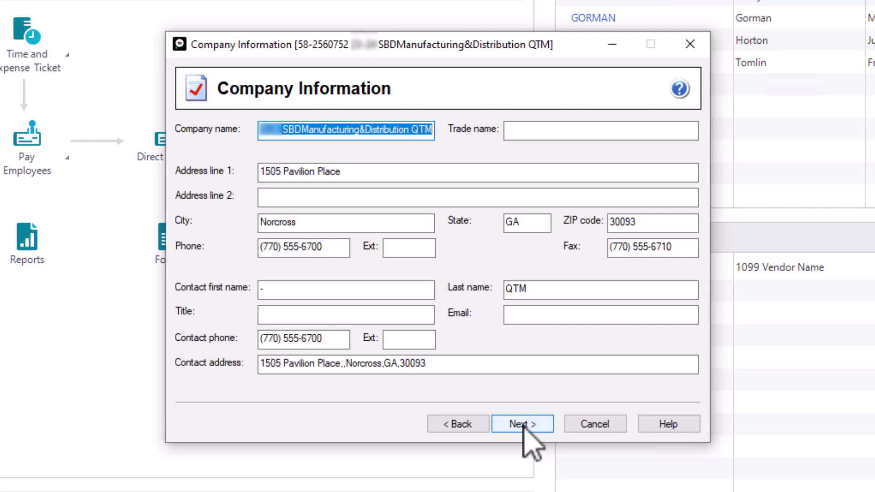
click(523, 425)
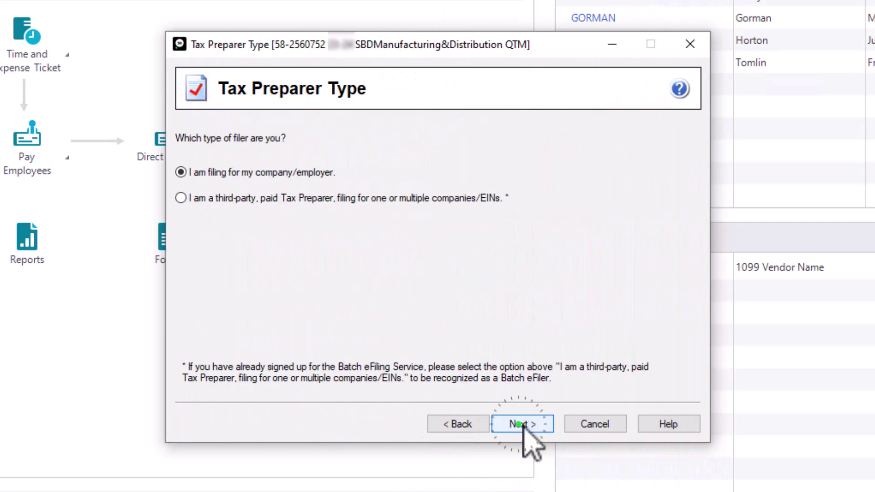
- File for the company itself and fix the GA unemployment account number, replacing '?' with 0
click(523, 426)
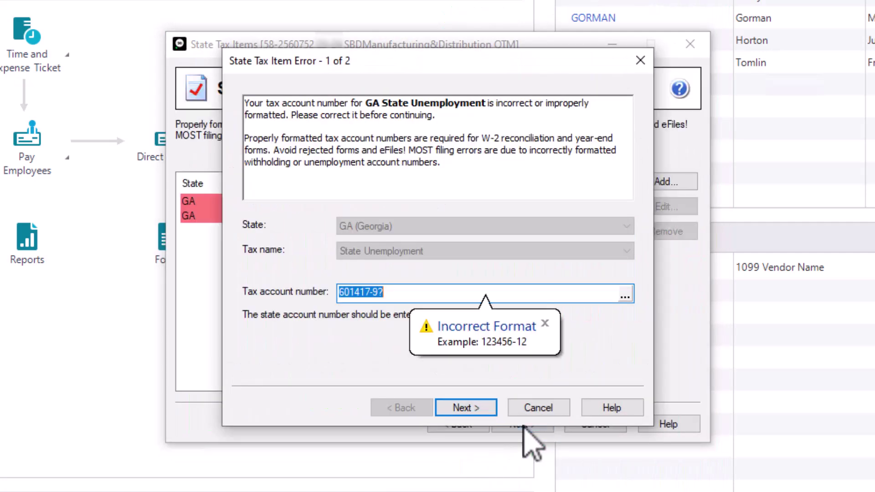
click(427, 299)
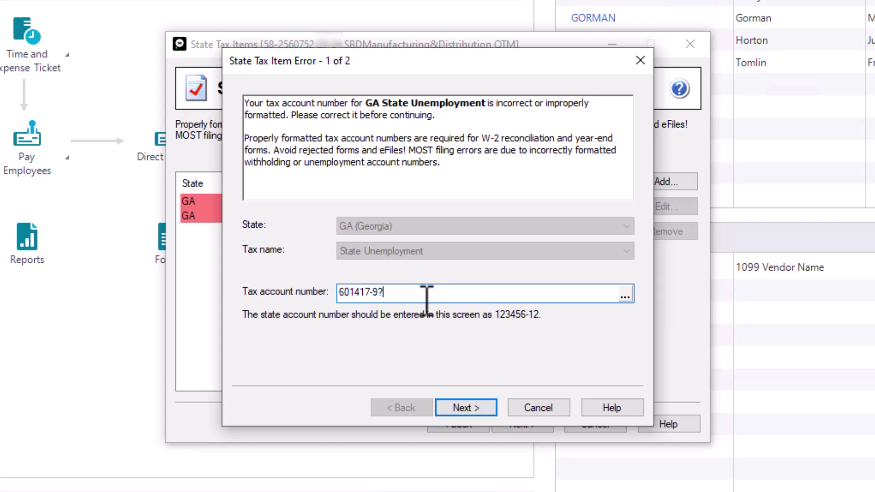
key(BackSpace)
text(0)
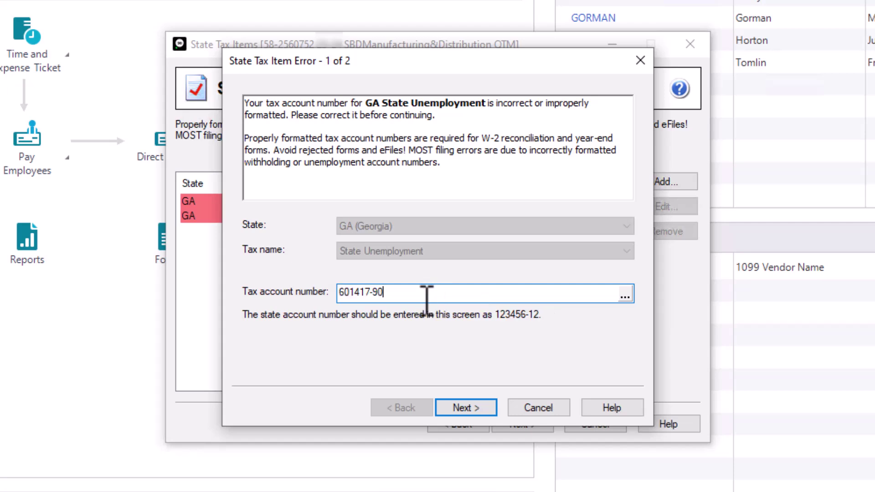
click(460, 407)
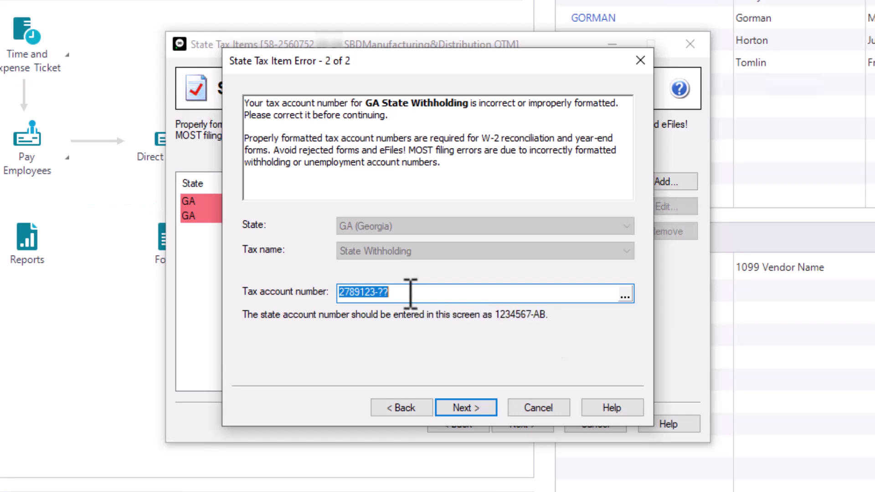
- Correct the GA withholding account number to 1234567-AB format, replacing the question marks with GA
click(410, 293)
key(Left)
key(Left)
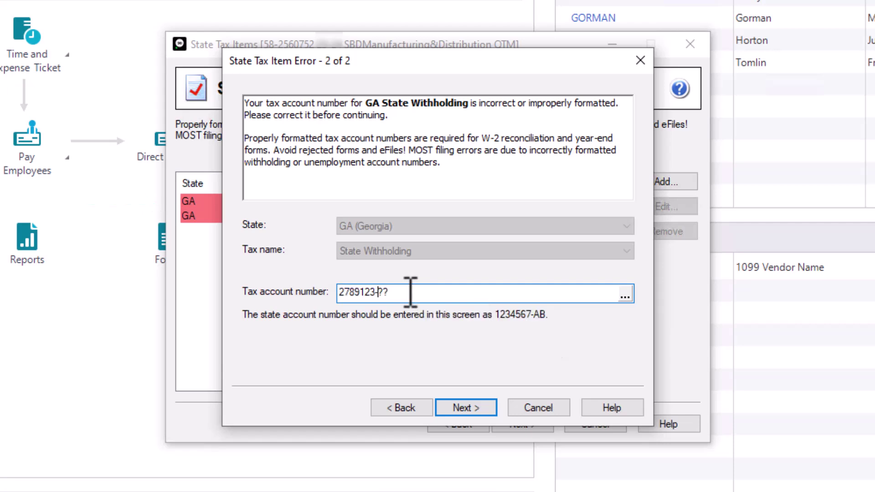
key(Delete)
key(Delete)
text(GA)
click(465, 407)
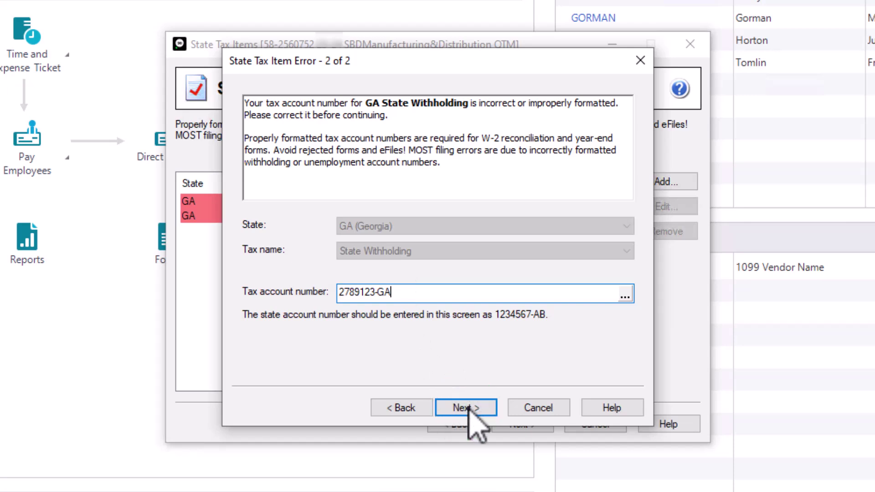
click(469, 413)
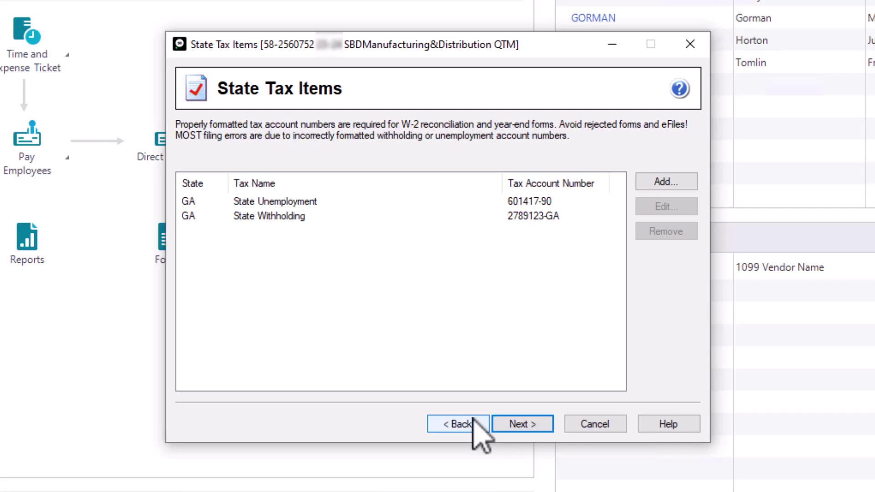
- Accept the Georgia state and special local tax items and acknowledge AdAsmt being ignored
click(511, 423)
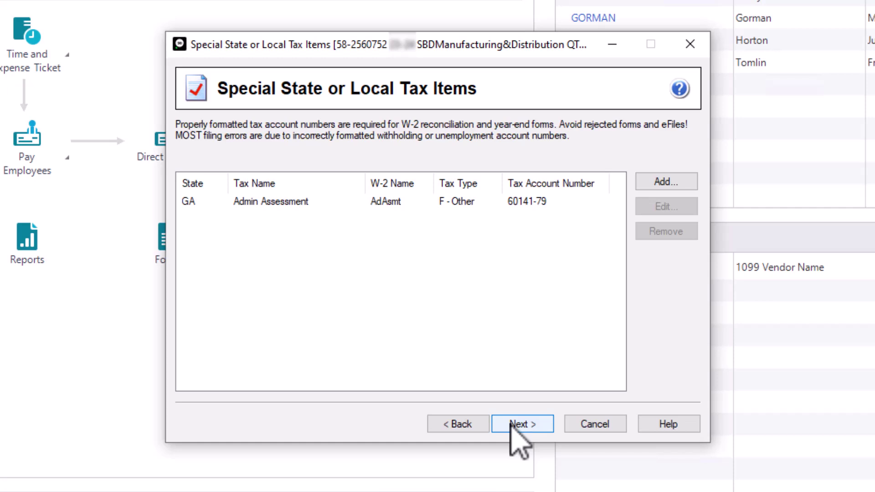
click(511, 422)
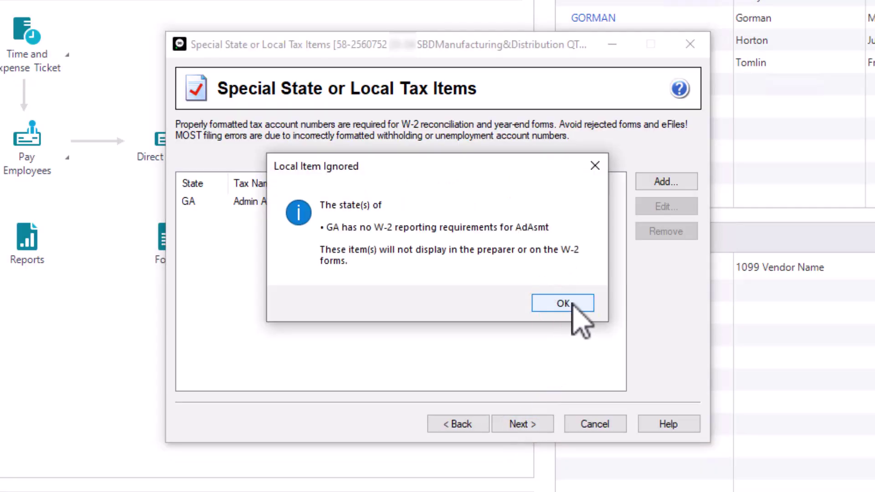
click(575, 304)
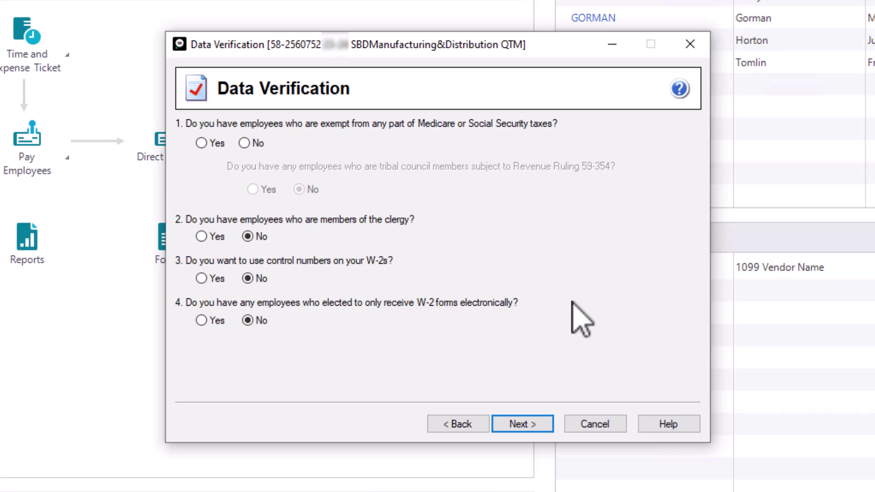
- Answer No to the Medicare or Social Security exemption verification question and continue
click(246, 143)
click(520, 423)
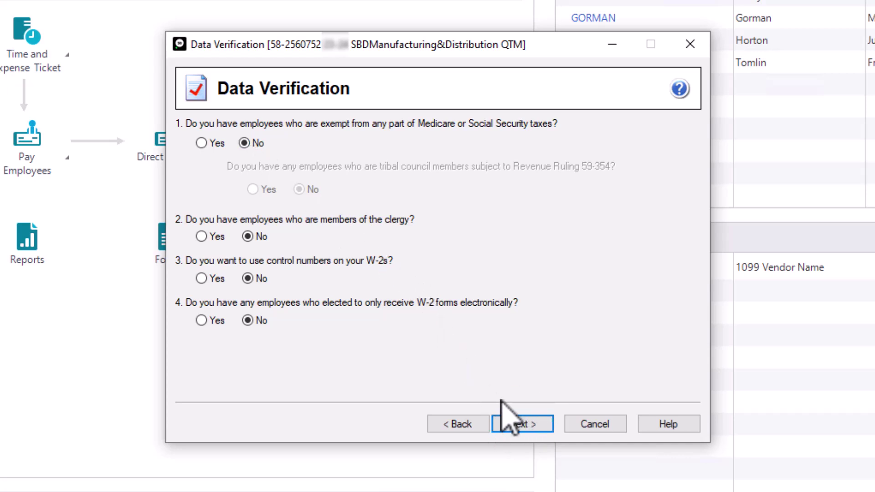
click(523, 421)
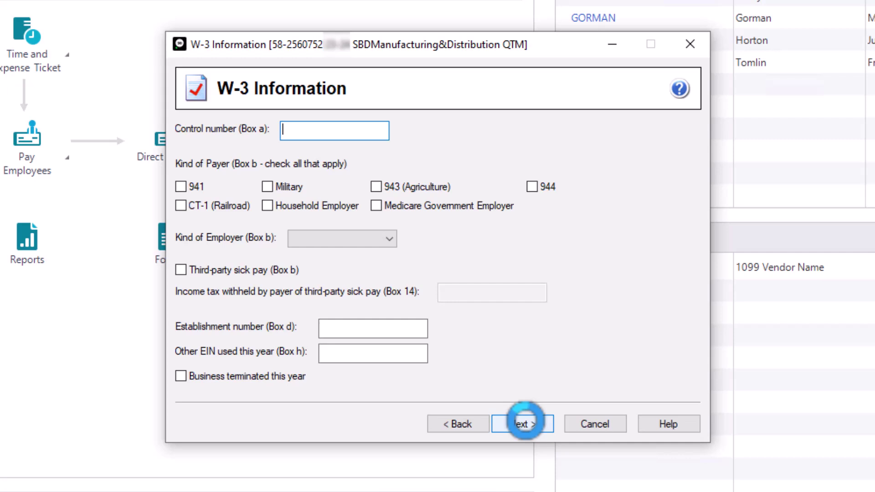
- Set the W-3 Kind of Payer to 941 and Kind of Employer to None apply
click(181, 187)
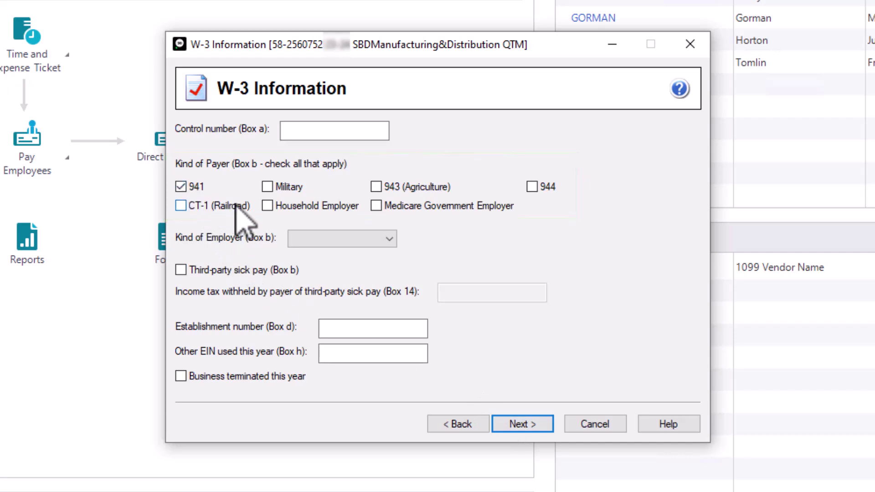
click(391, 240)
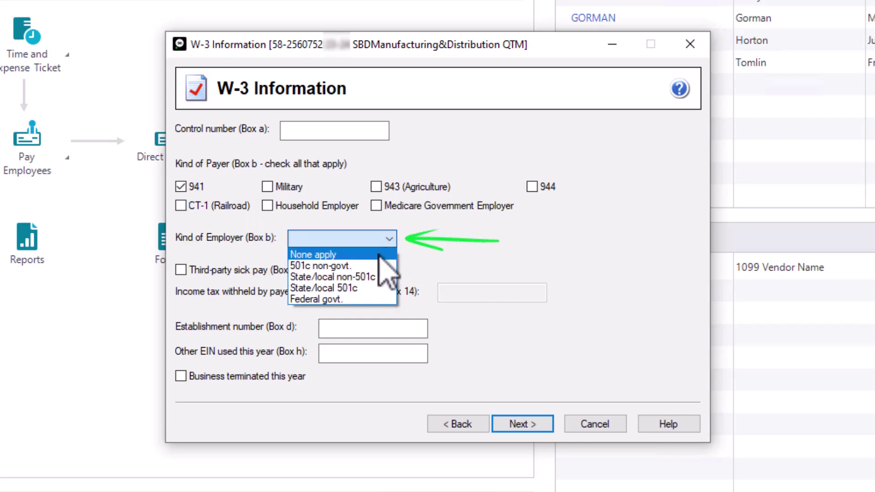
click(378, 255)
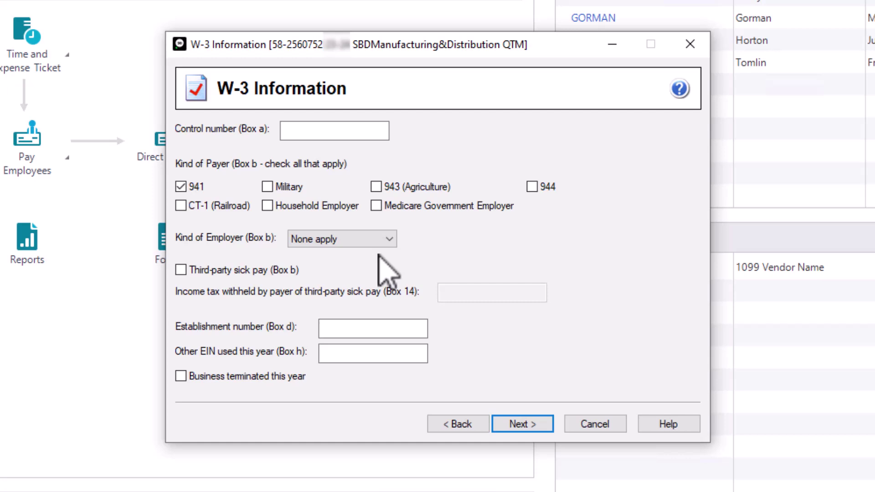
click(513, 419)
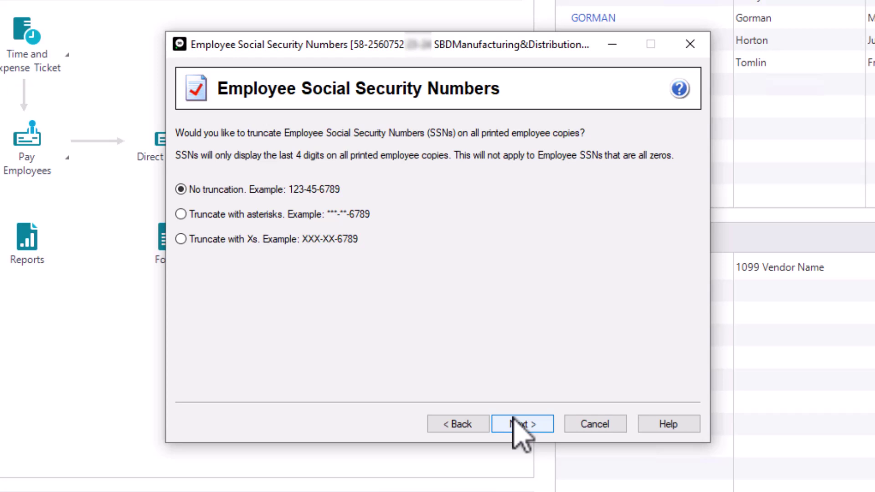
- Keep SSNs untruncated and dismiss the Preparer Steps notice to reach the six-employee list
click(513, 419)
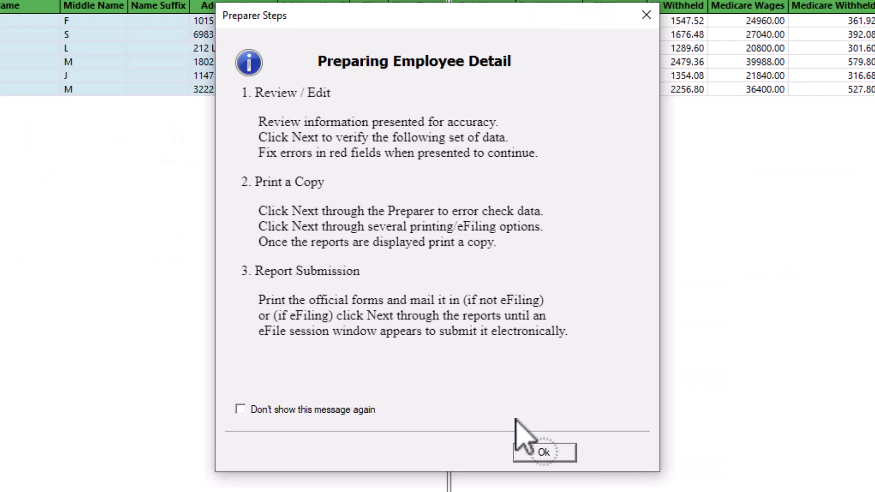
click(542, 451)
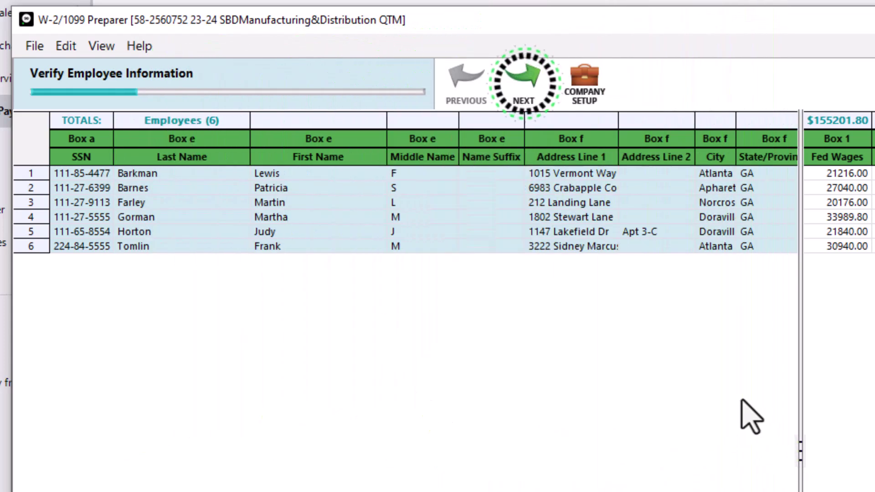
- Advance past the employee information and Georgia wage columns to the Important Notice
click(532, 89)
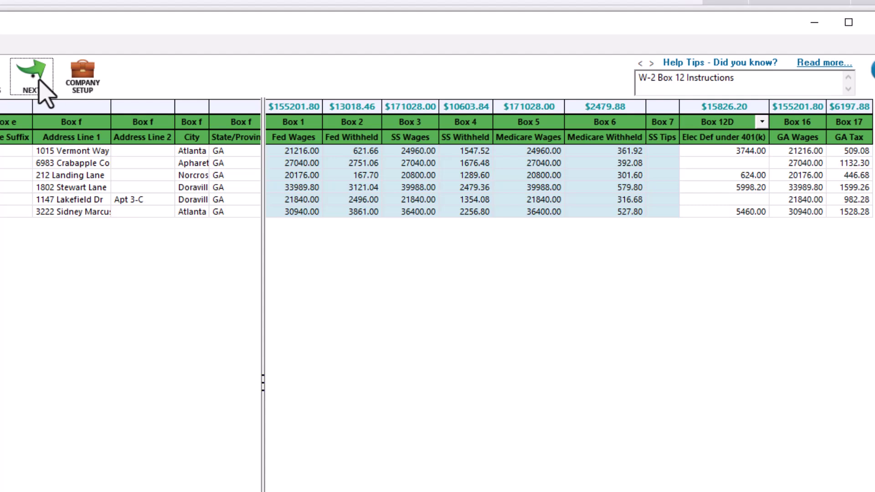
click(40, 79)
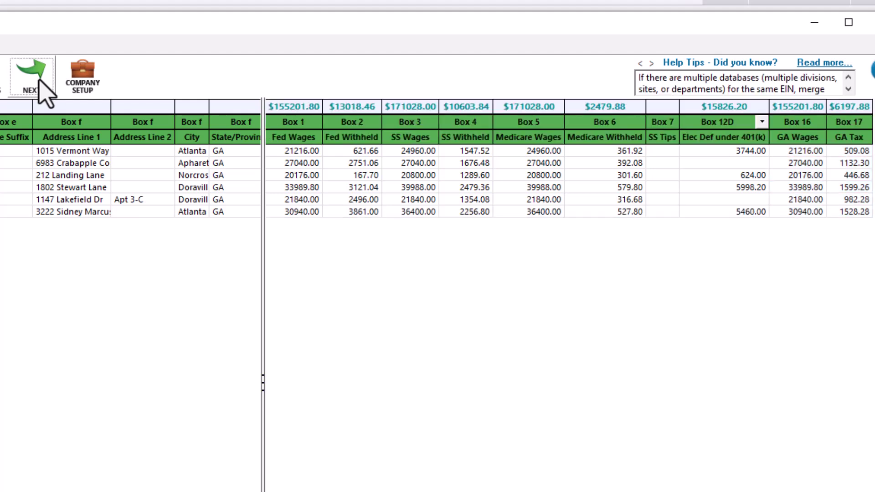
click(38, 79)
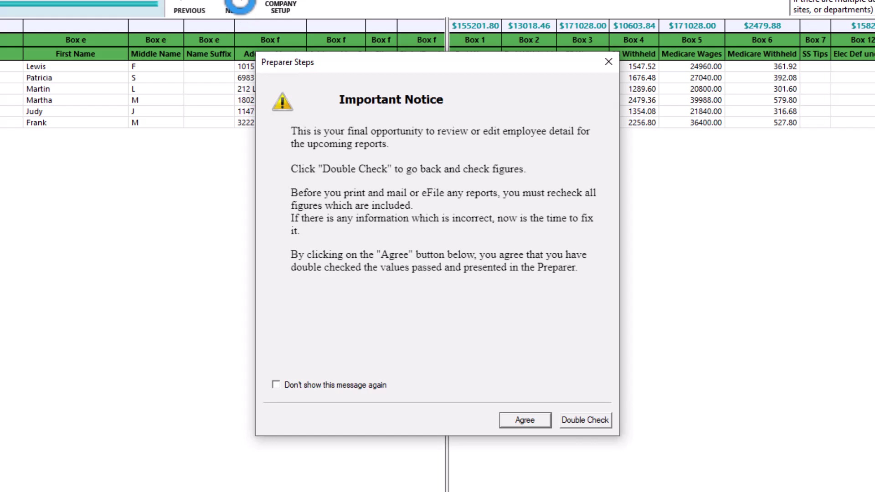
- Confirm in the Important Notice that all employee figures were double-checked
click(582, 419)
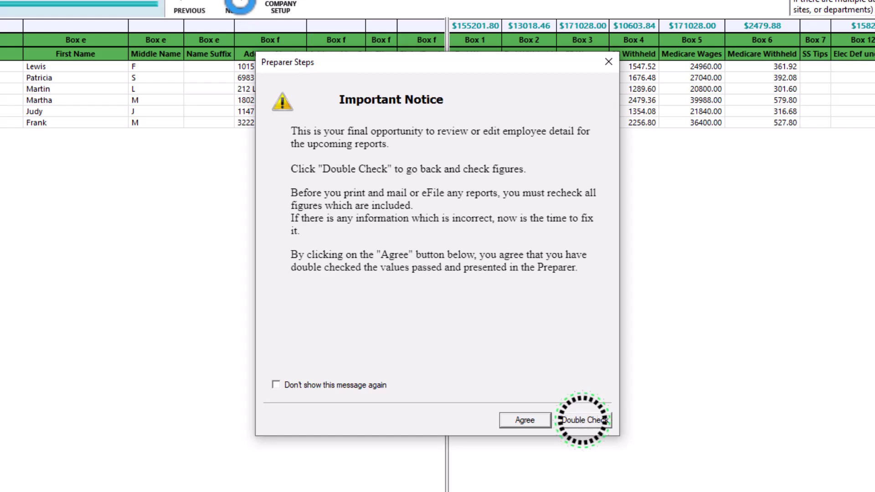
click(524, 420)
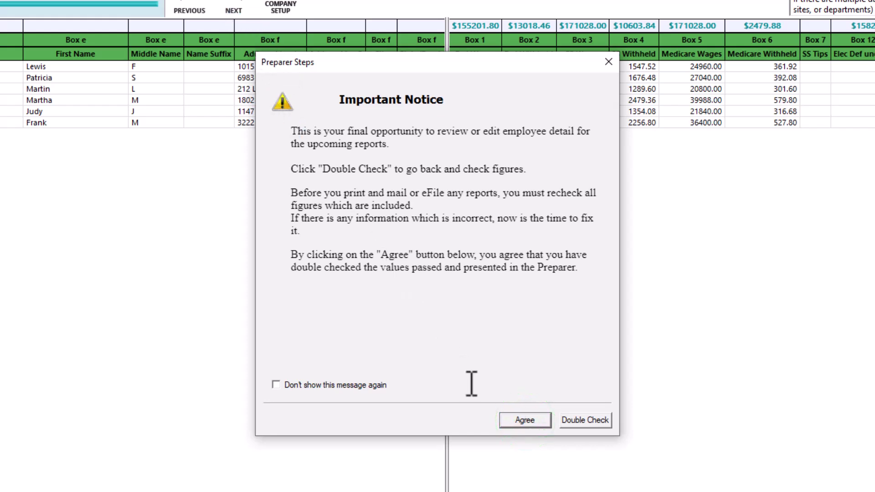
click(507, 420)
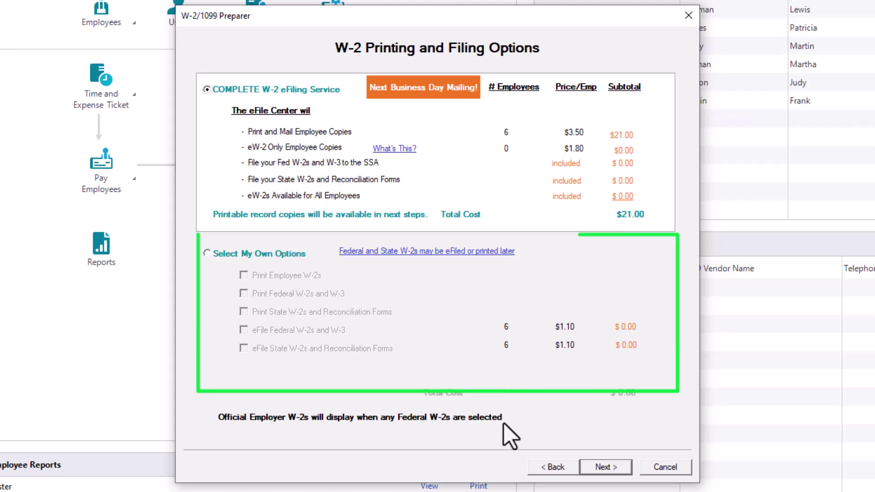
- Switch to your own options and tick printing of employee W-2s, federal W-2s/W-3, and state W-2s with reconciliation, declining e-filing
click(206, 252)
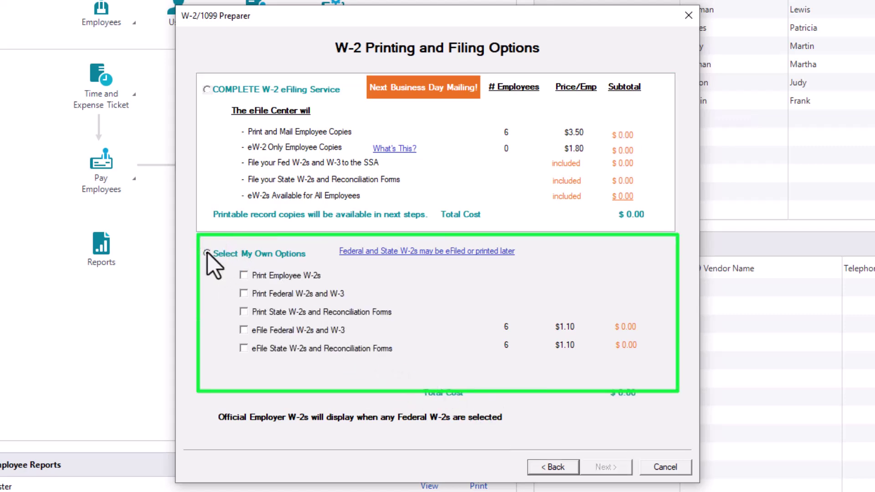
click(244, 274)
click(243, 293)
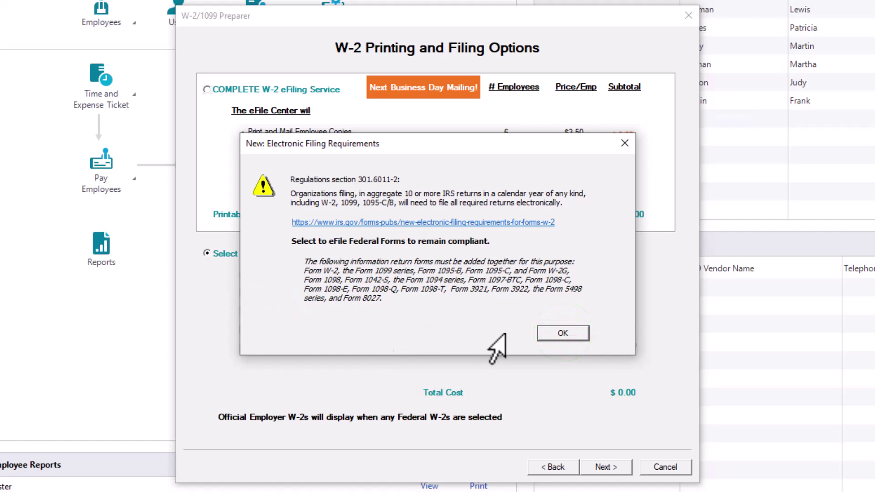
click(551, 335)
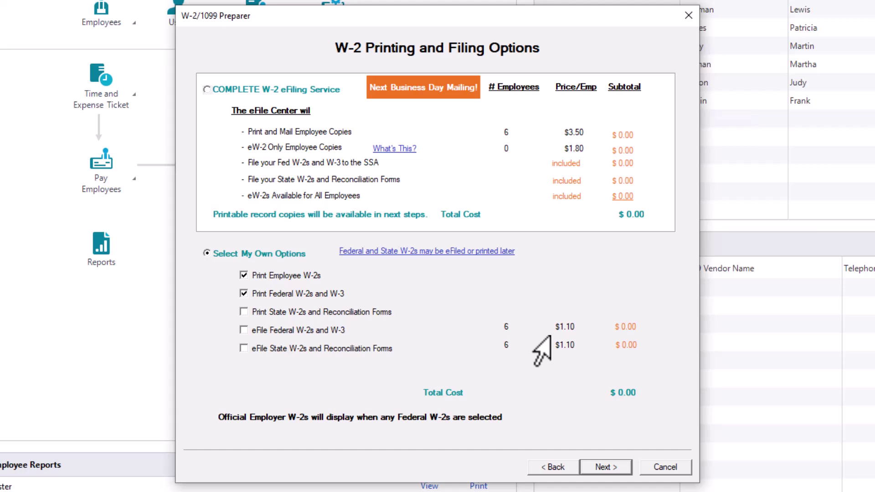
click(242, 312)
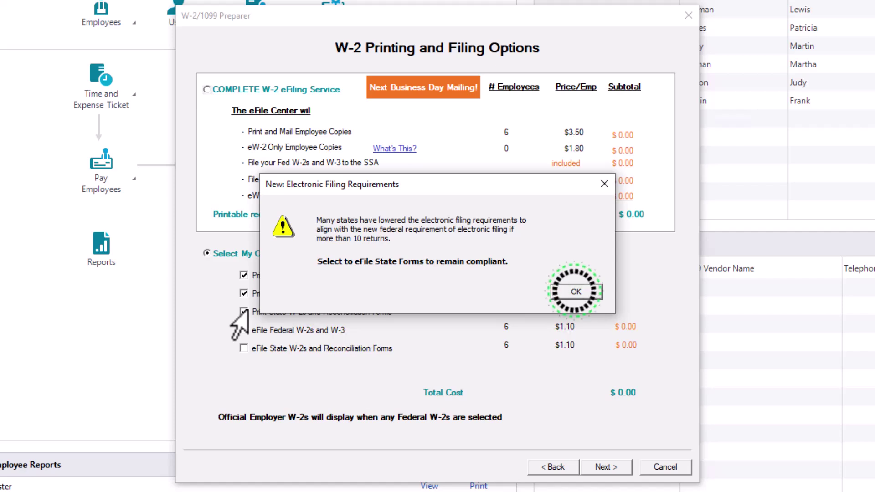
click(553, 298)
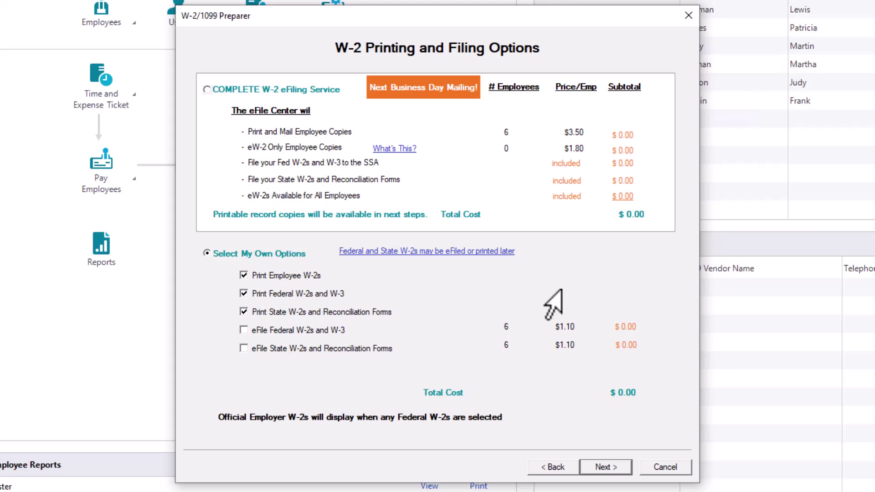
- Skip the eFile offer, keep Georgia as the filing state, print the review summary, and finish the preparer
click(603, 466)
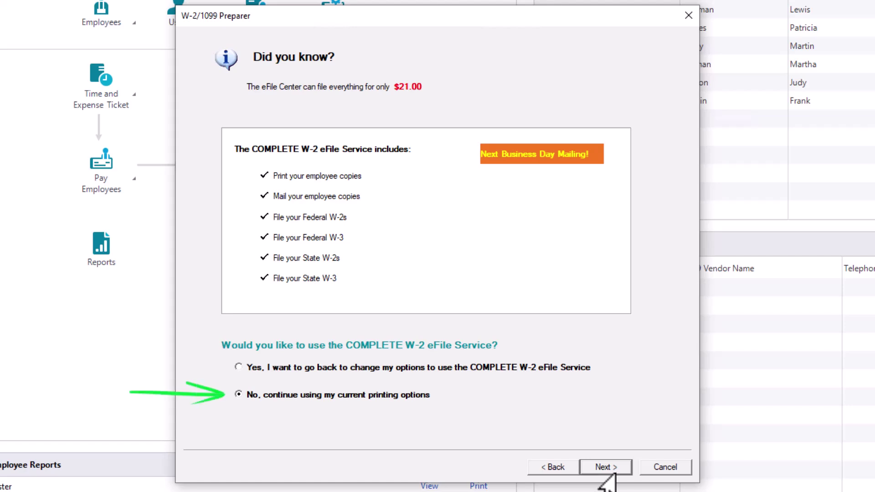
click(604, 466)
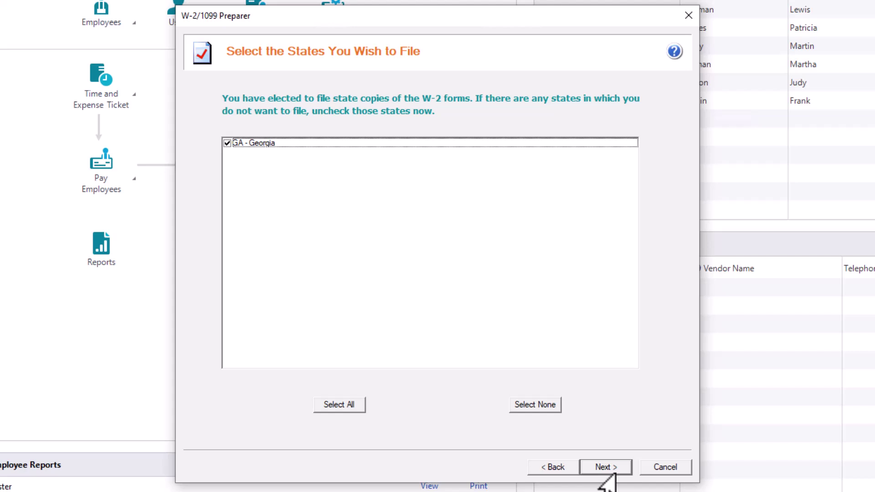
click(604, 467)
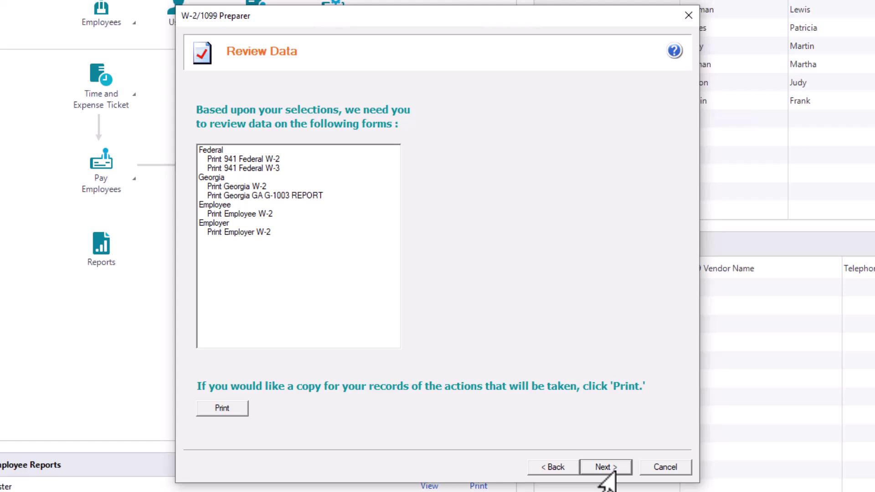
click(220, 408)
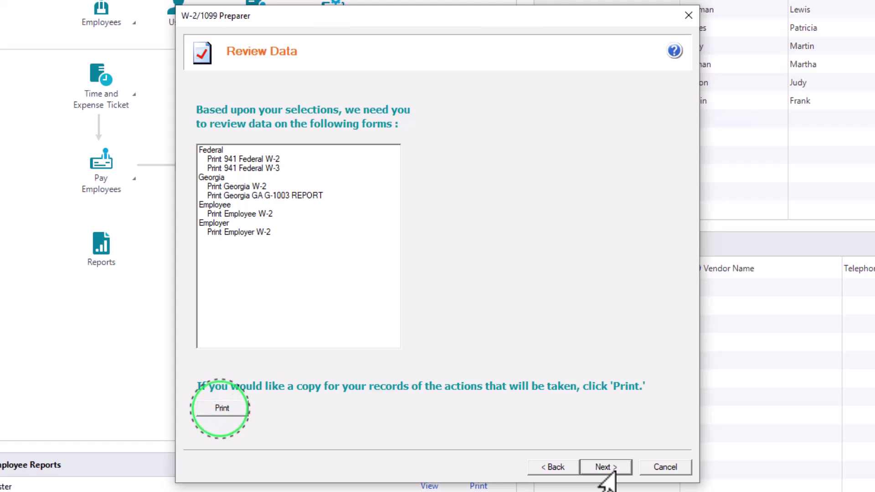
click(613, 472)
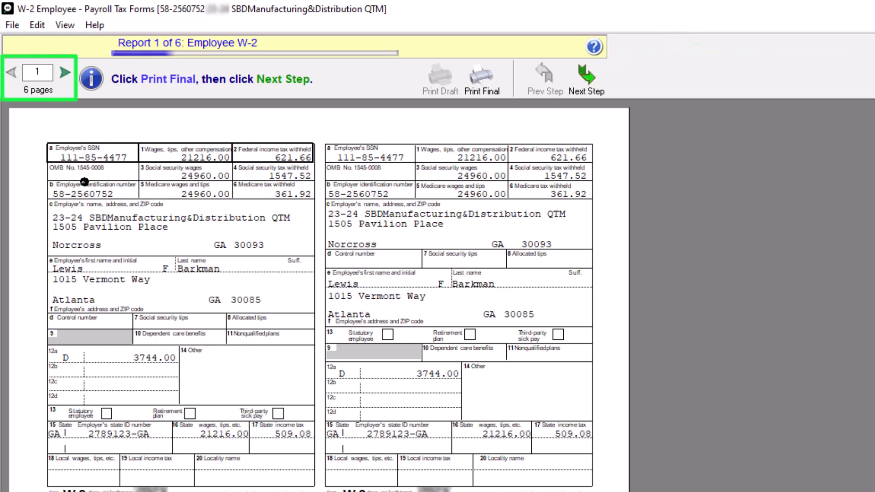
- Review all three employees' W-2s and print the final Employee W-2 copies to Microsoft Print to PDF
click(64, 73)
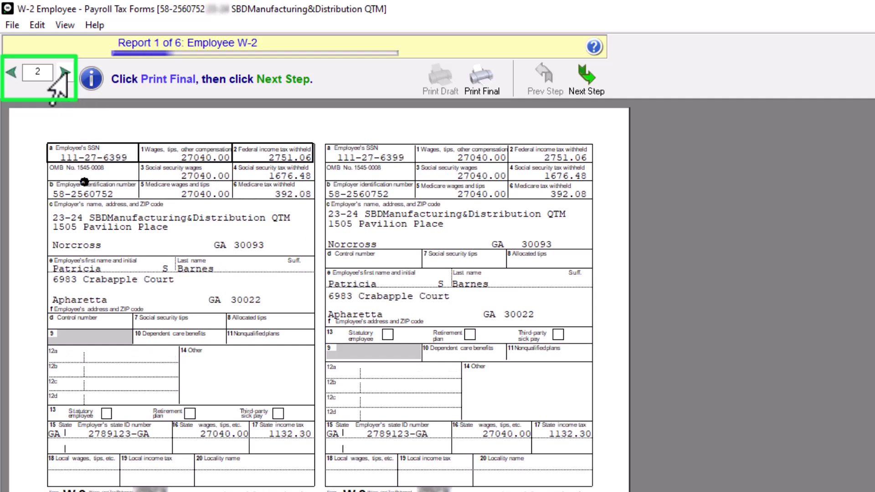
click(65, 73)
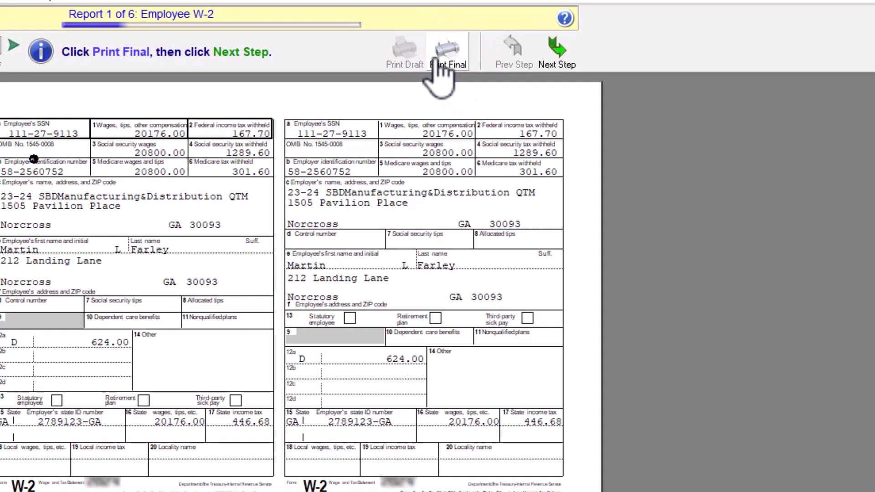
click(480, 78)
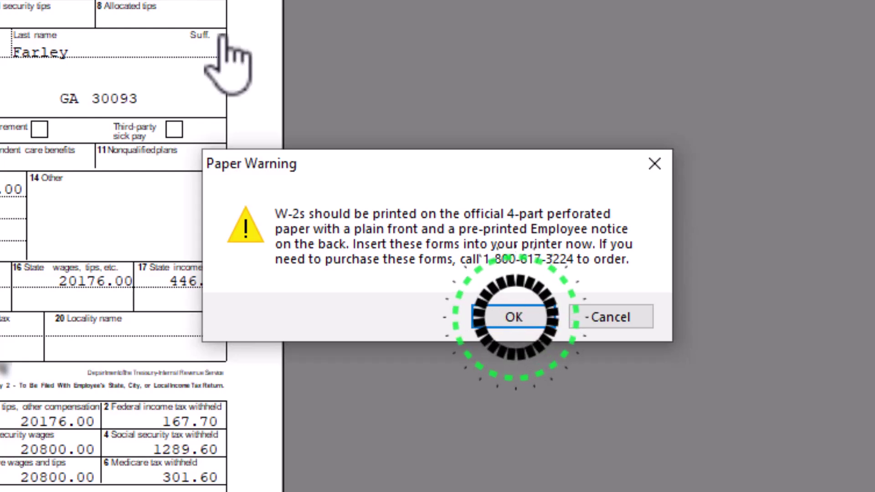
click(510, 317)
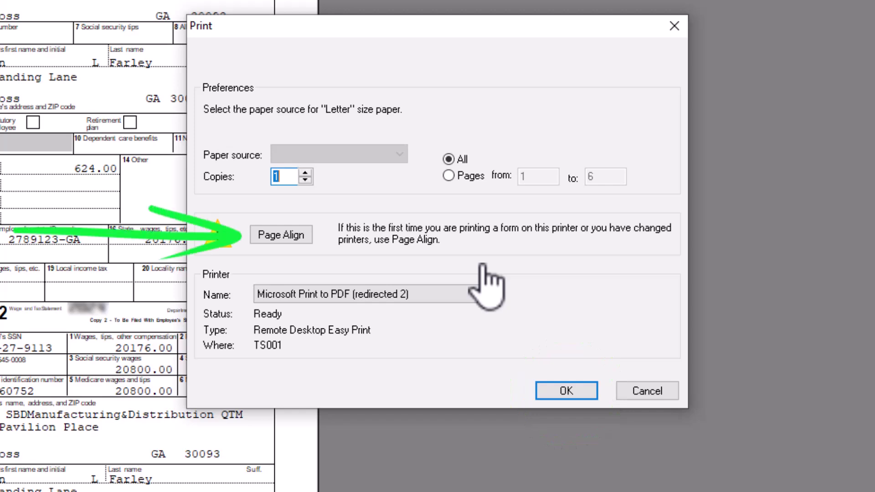
click(566, 391)
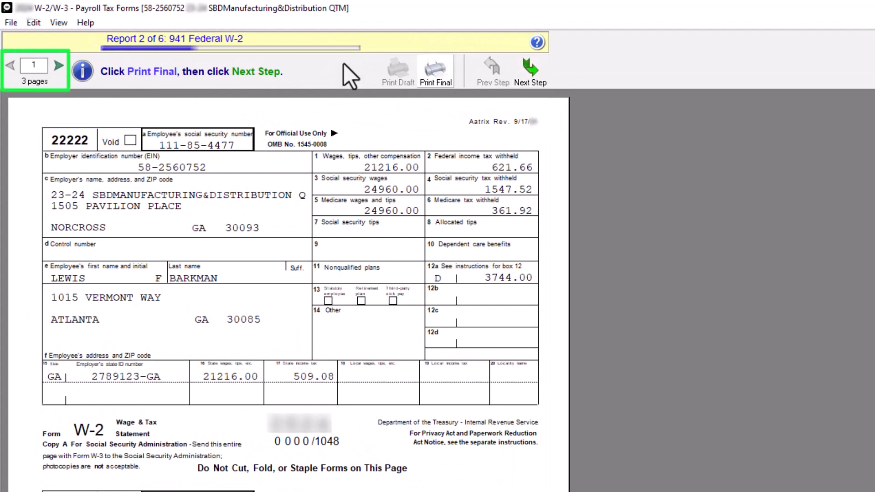
- Page through the three Federal W-2 pages and print their final copies to PDF, accepting the plain paper warning
click(59, 66)
click(59, 65)
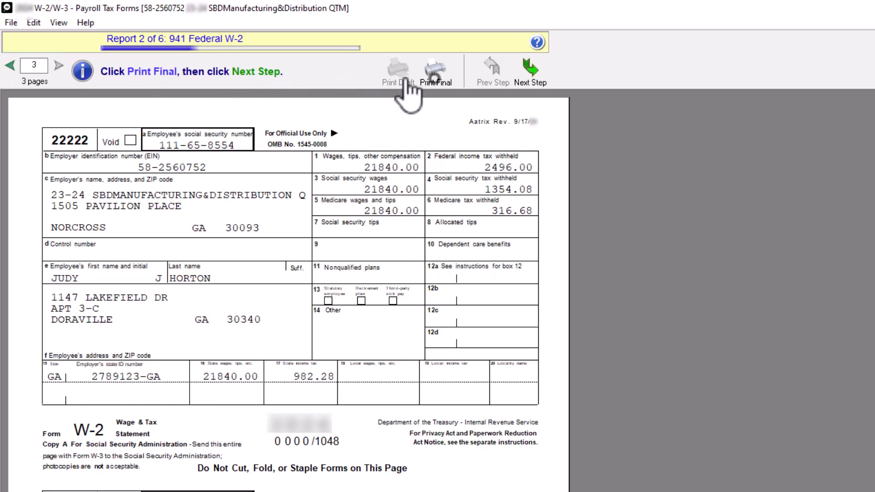
click(433, 82)
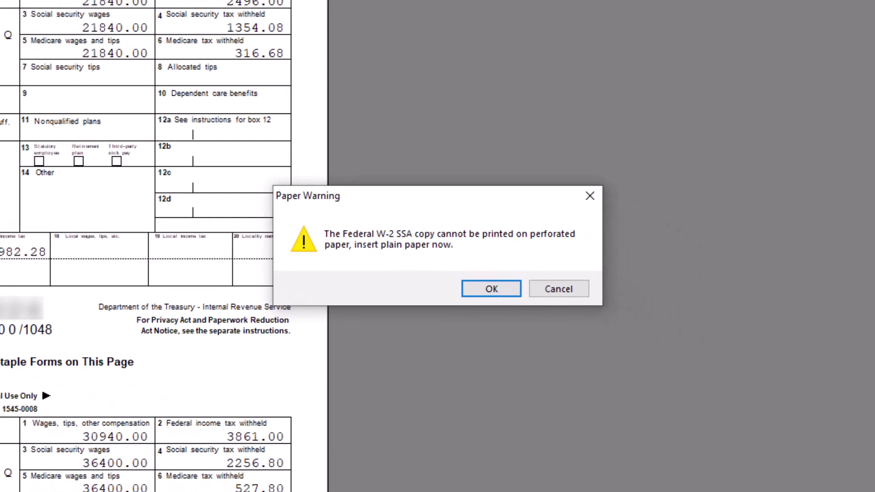
click(705, 407)
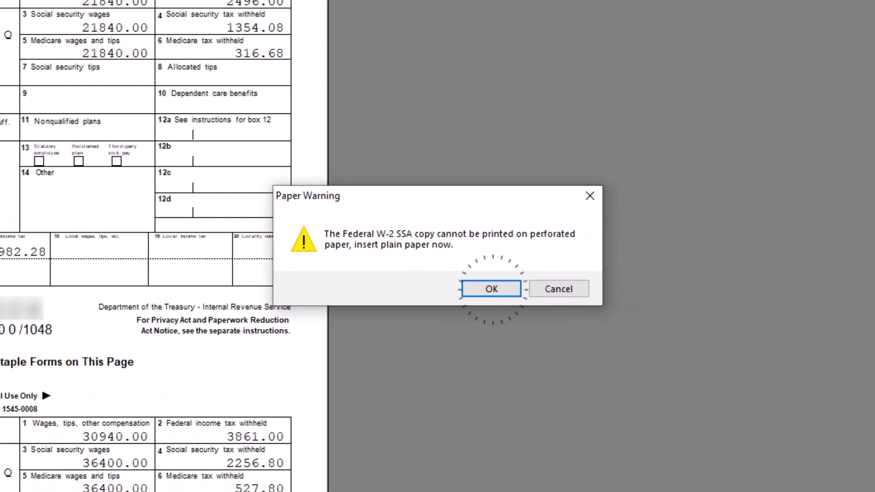
click(474, 291)
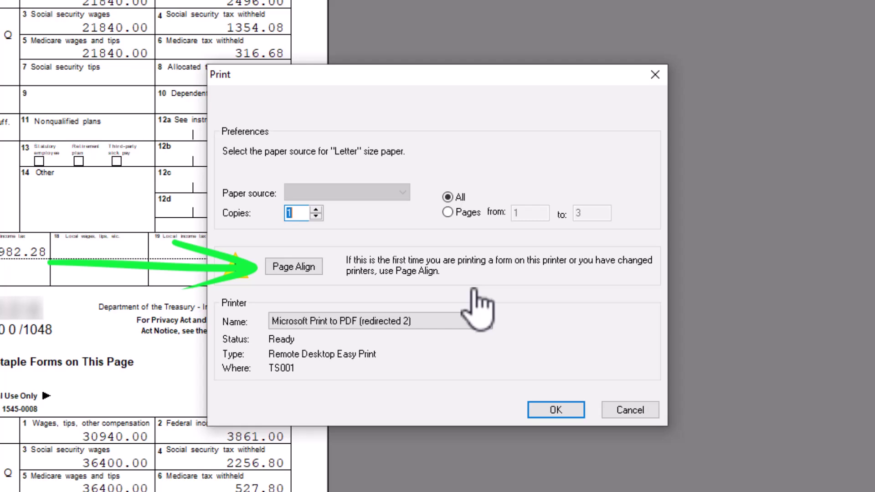
click(556, 410)
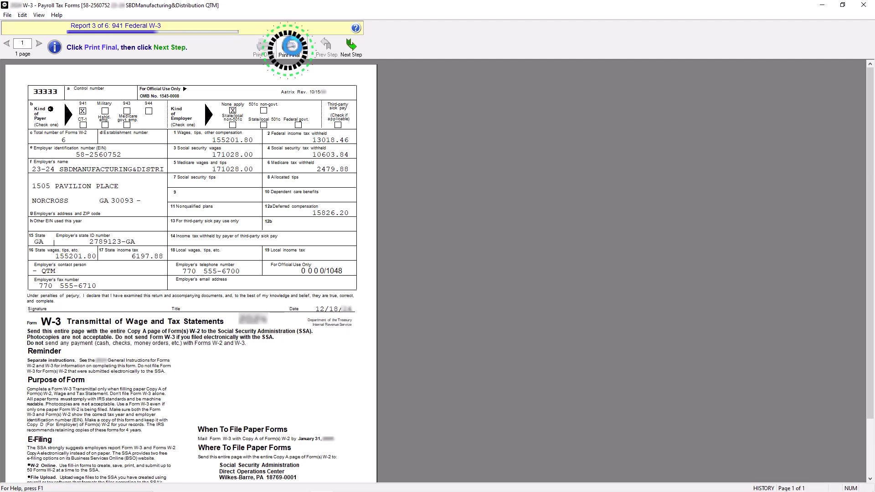
- Print the final Federal W-3, then print both pages of the Georgia W-2s
click(490, 332)
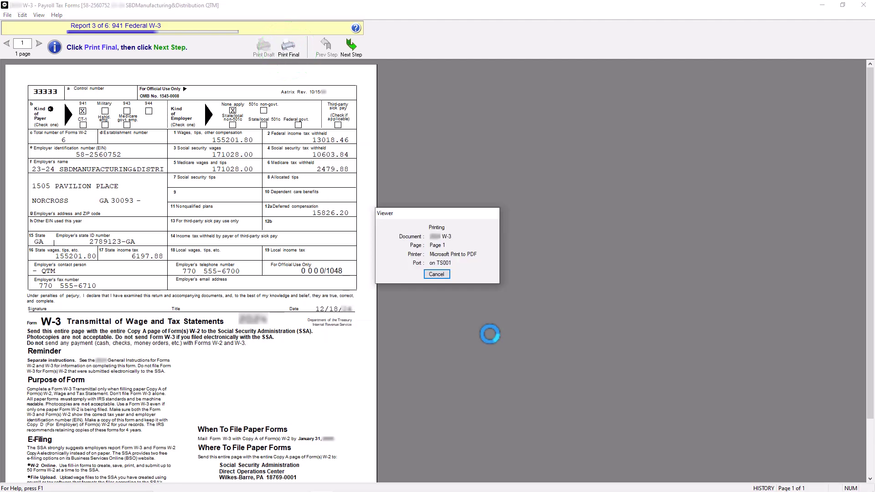
click(351, 46)
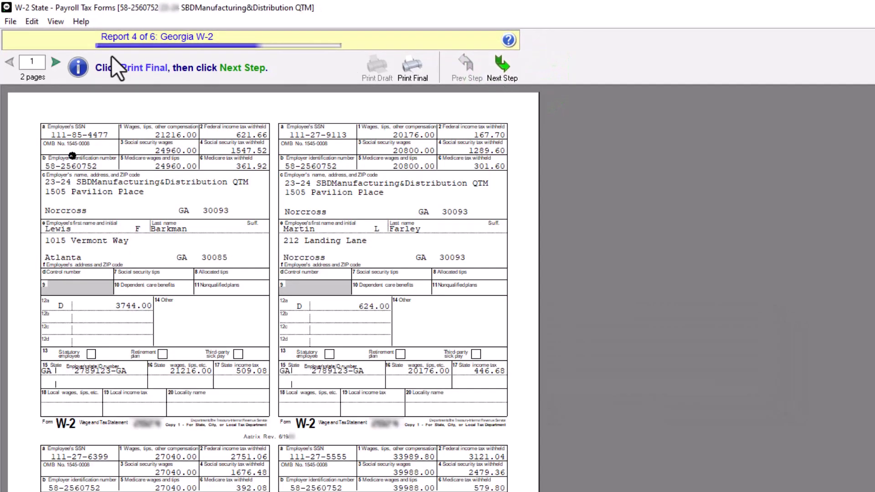
click(56, 62)
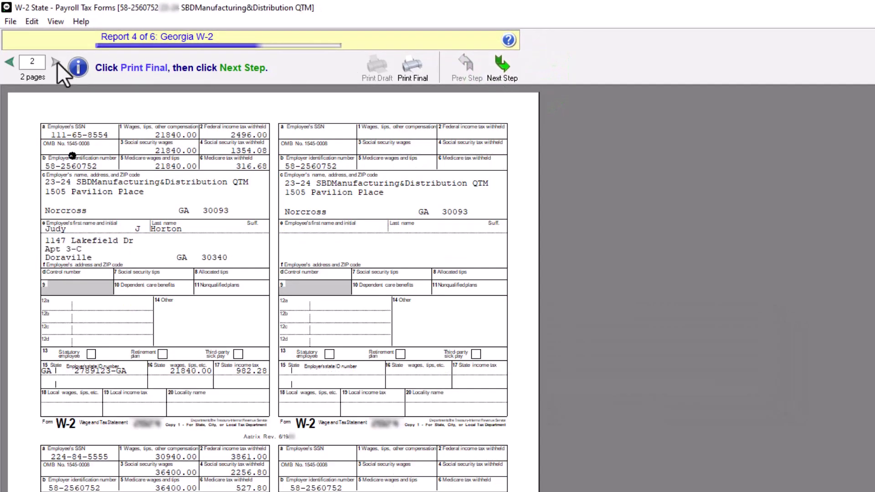
click(411, 68)
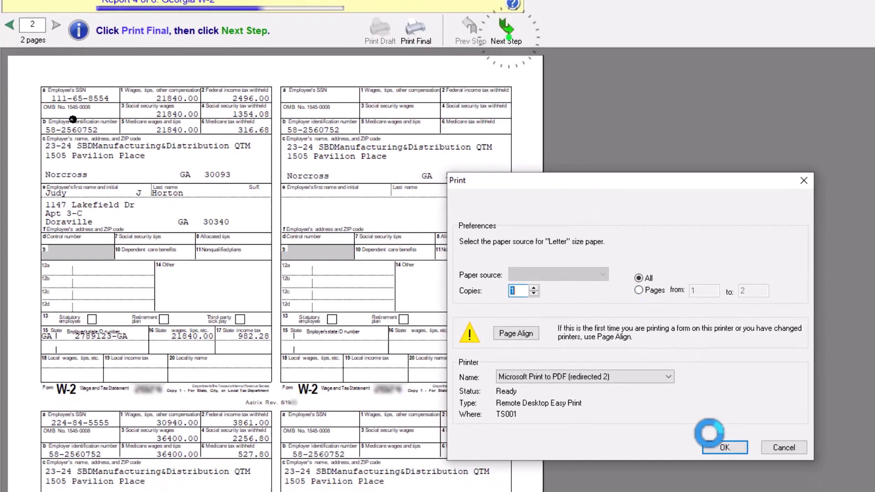
click(719, 481)
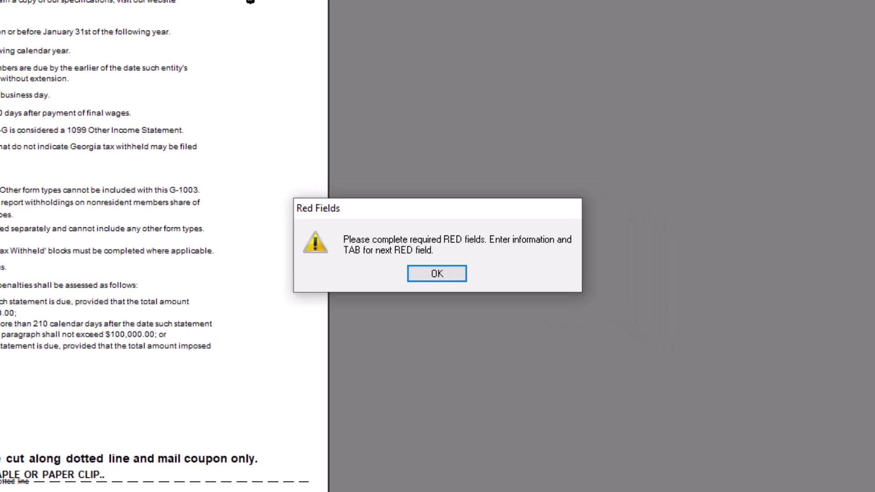
- Enter 'Manager' in the G-1003's red Title field and print it final, choosing Double Check when asked to verify
click(439, 274)
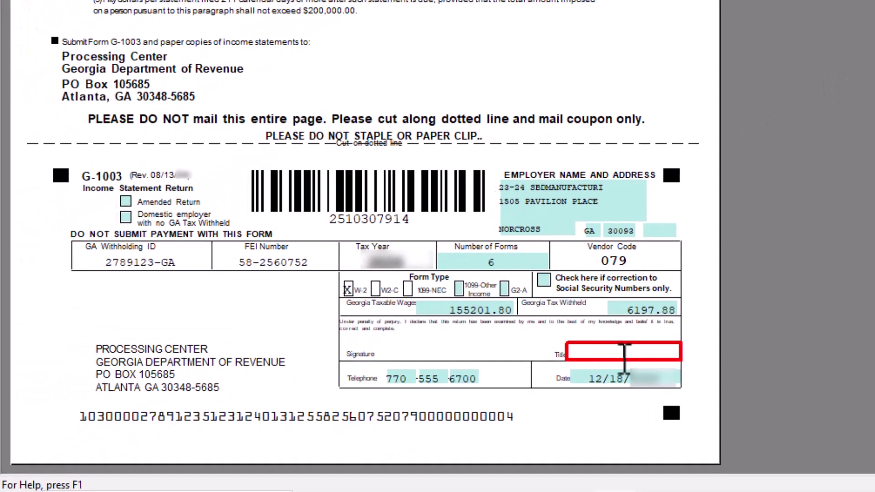
click(669, 354)
text(Manager)
scroll(668, 165, up, 5)
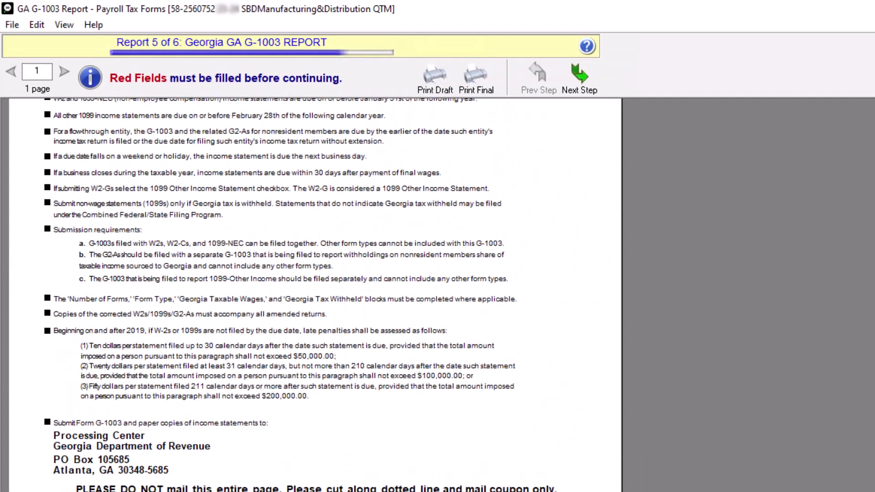
click(475, 83)
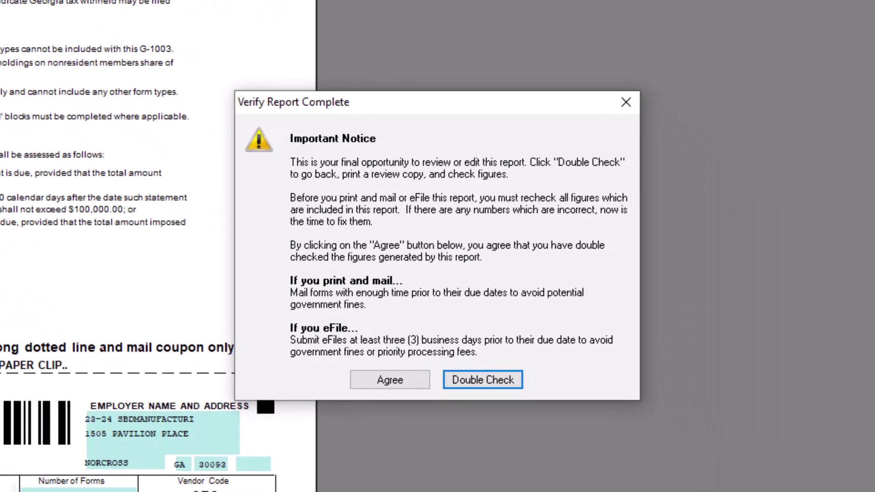
click(482, 379)
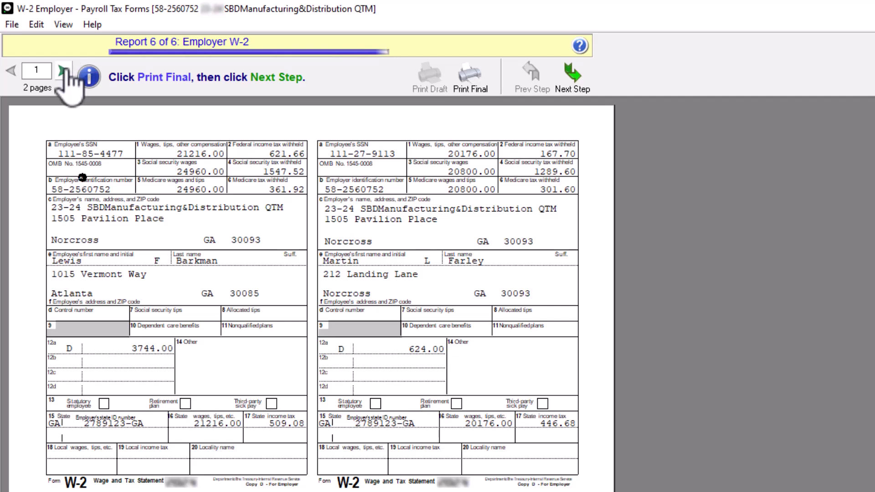
- Print the final copies of both Employer W-2 pages
click(63, 71)
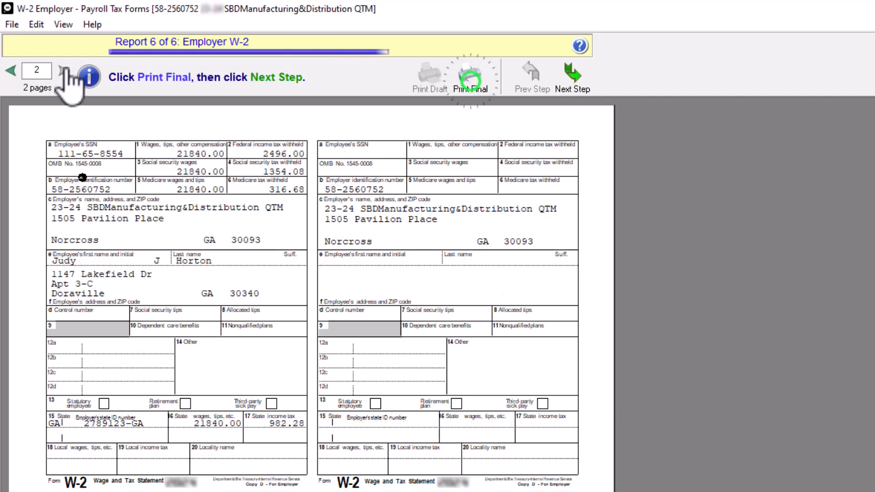
click(467, 80)
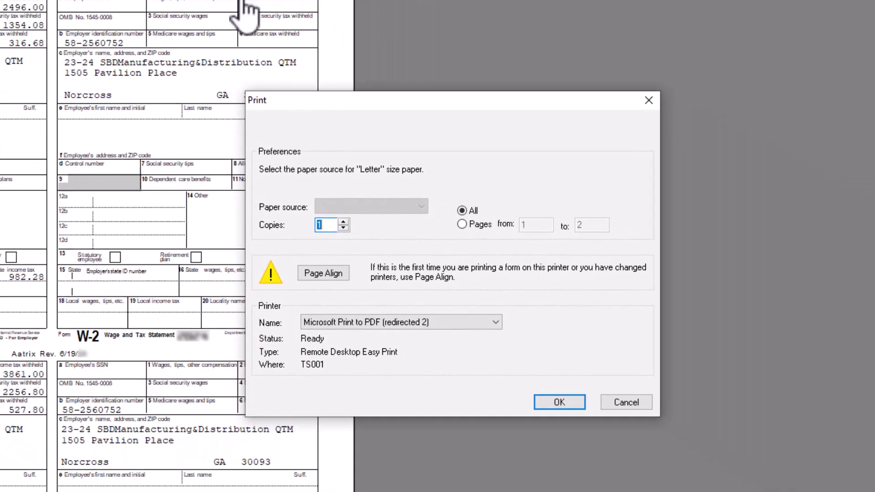
click(562, 403)
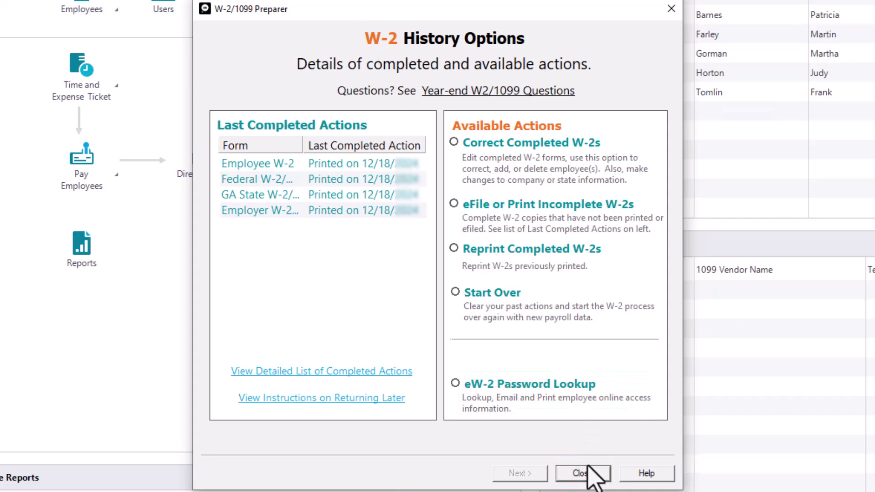
- Close the W-2/1099 Preparer from the History Options window
click(587, 473)
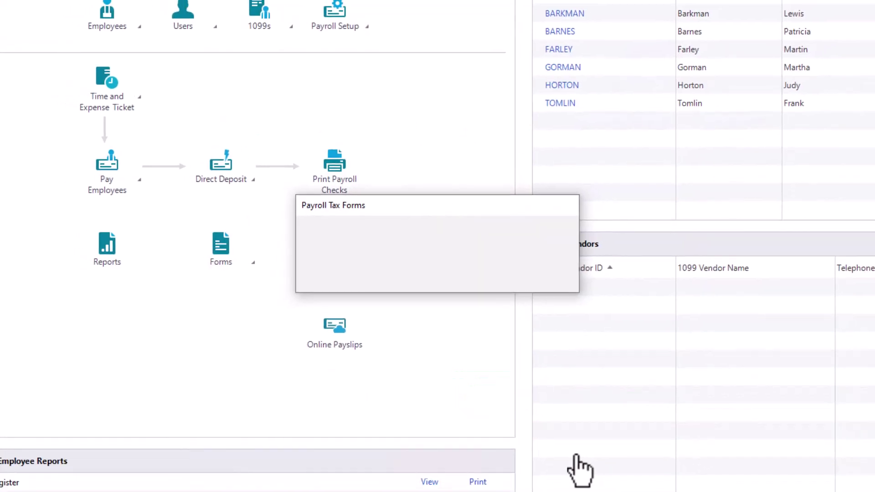